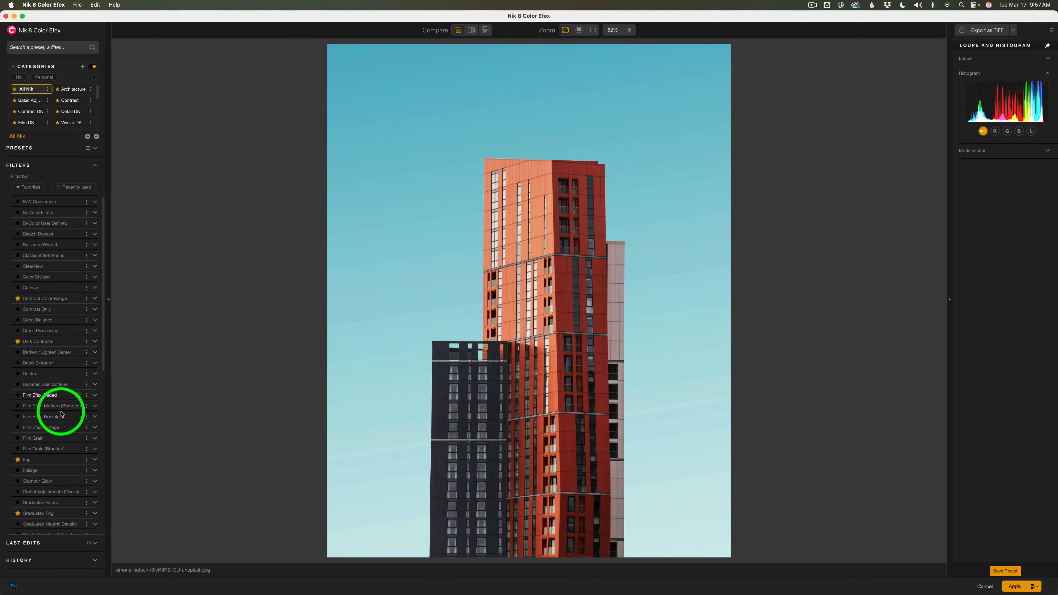
Step: Search the filters for "Vignette" and add the Vignette: Lens filter to the tower photo
{"action": "left_click", "coordinate": [25, 48]}
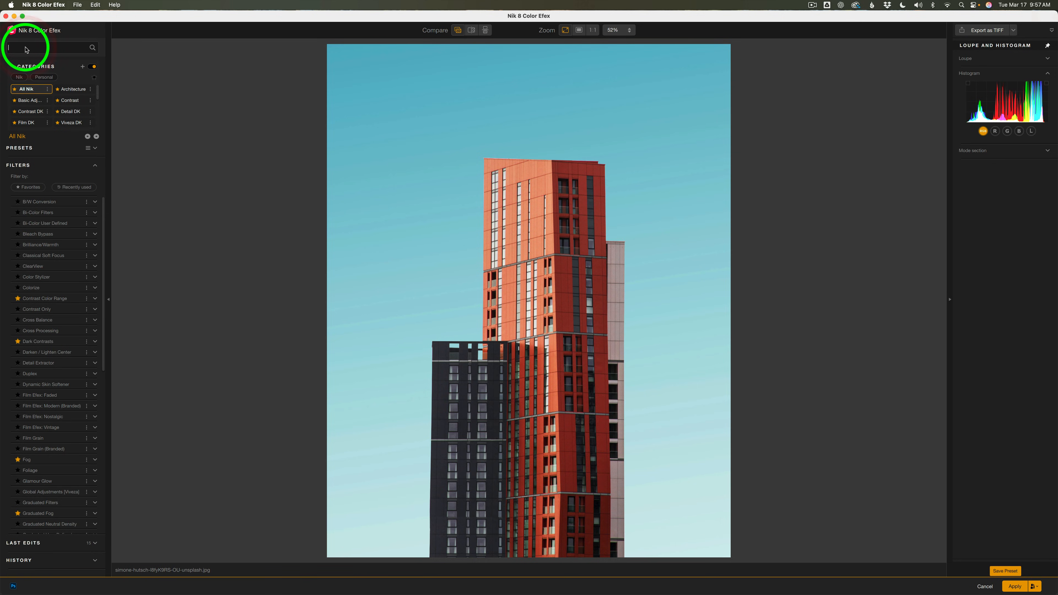
{"action": "type", "text": "Vignette"}
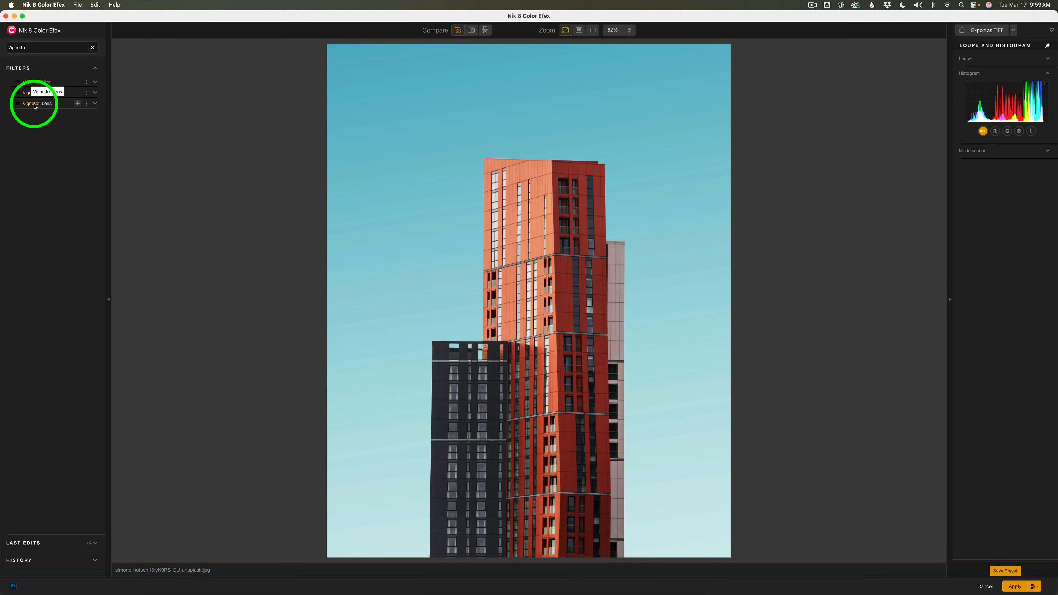
{"action": "left_click", "coordinate": [78, 103]}
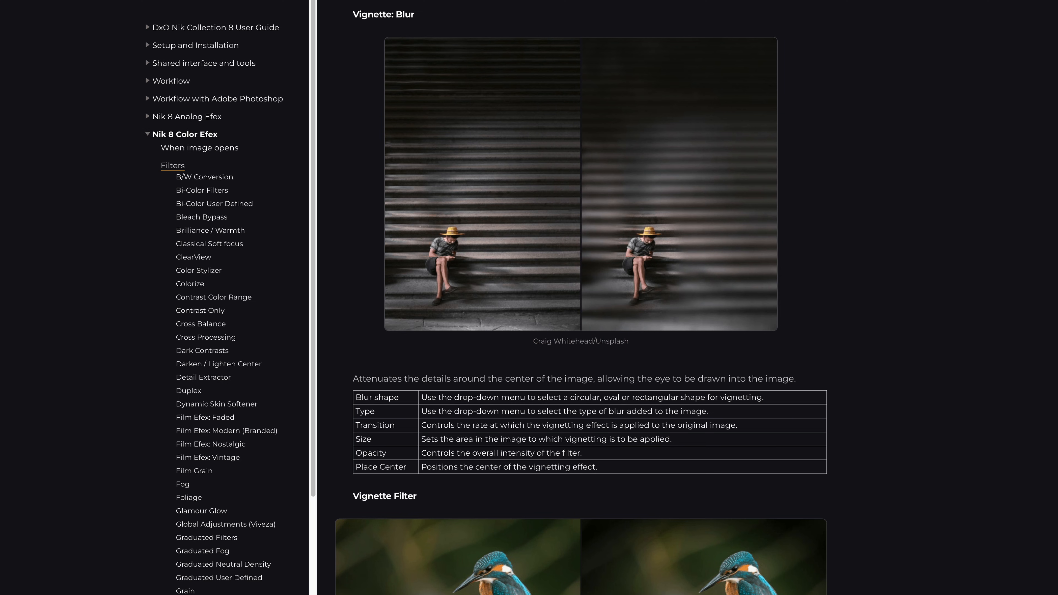
Step: Review the vignette filter descriptions in the user guide, and compare the tower photo with and without Vignette: Lens
{"action": "scroll", "coordinate": [581, 297], "scroll_direction": "down", "scroll_amount": 10}
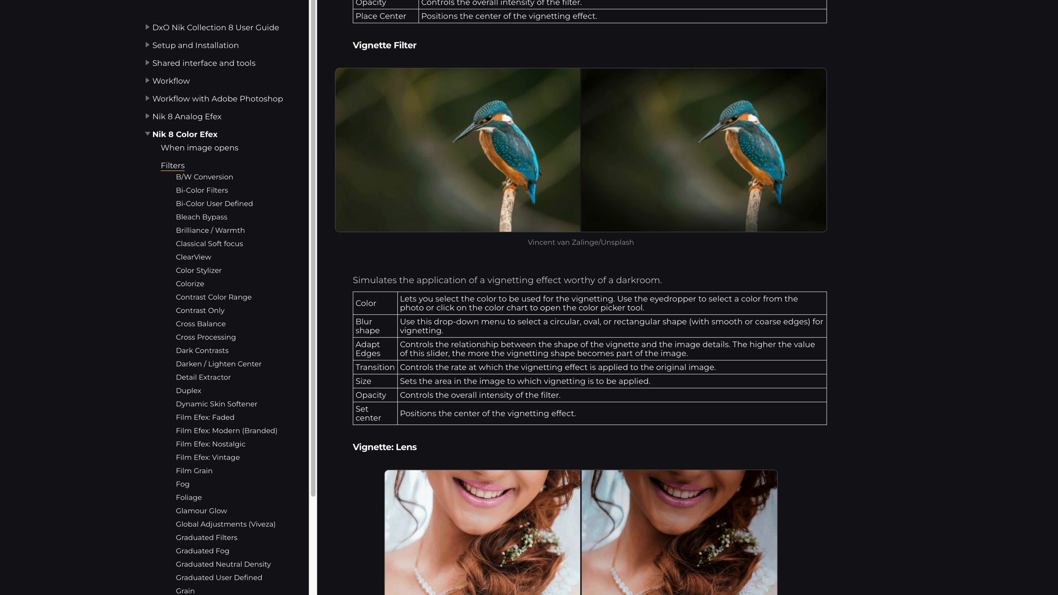
{"action": "scroll", "coordinate": [581, 297], "scroll_direction": "down", "scroll_amount": 9}
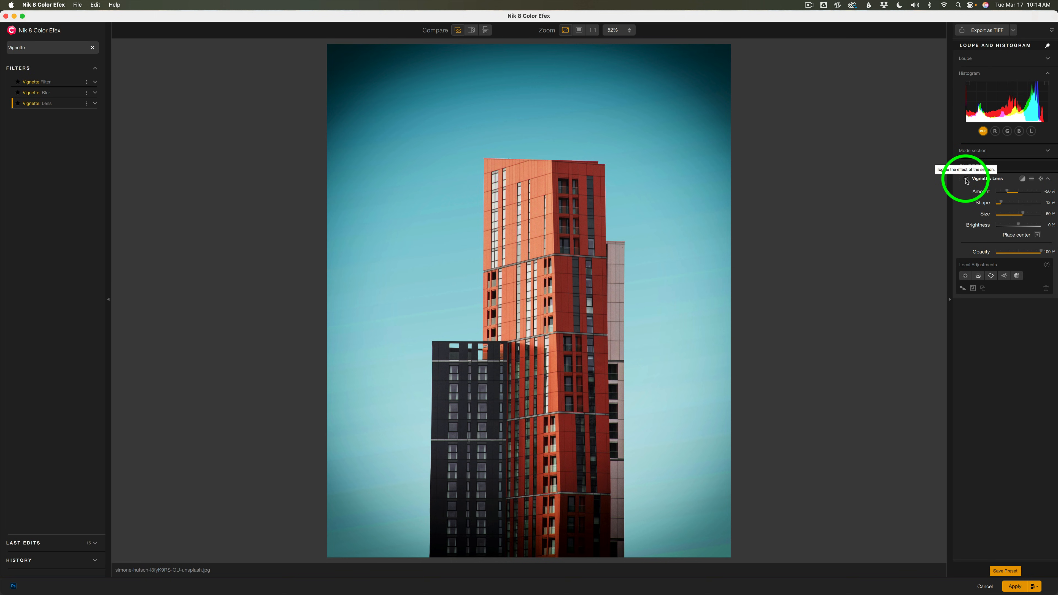
{"action": "left_click", "coordinate": [966, 180]}
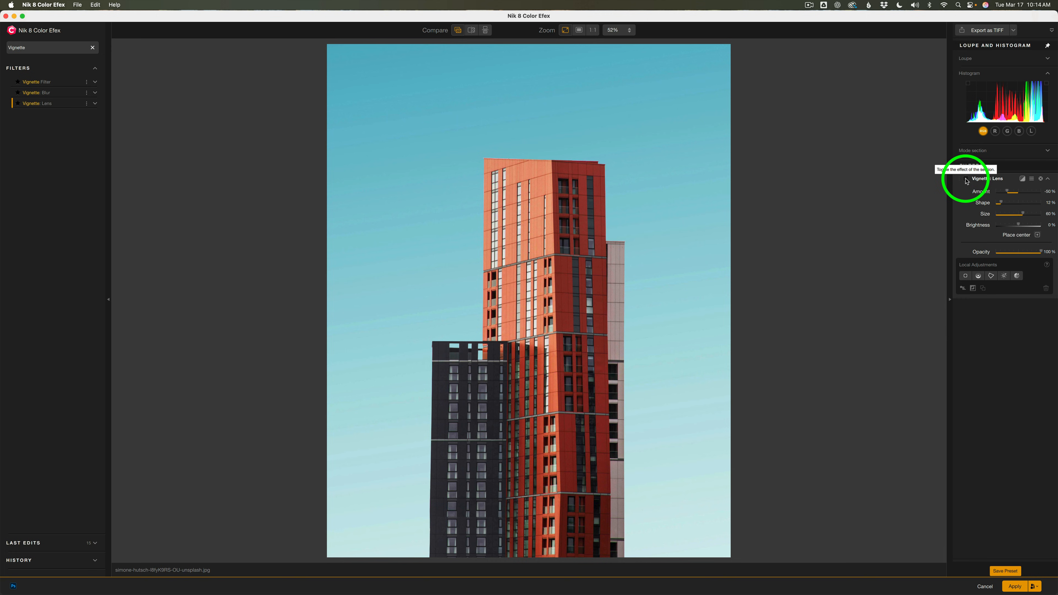
{"action": "left_click", "coordinate": [966, 180]}
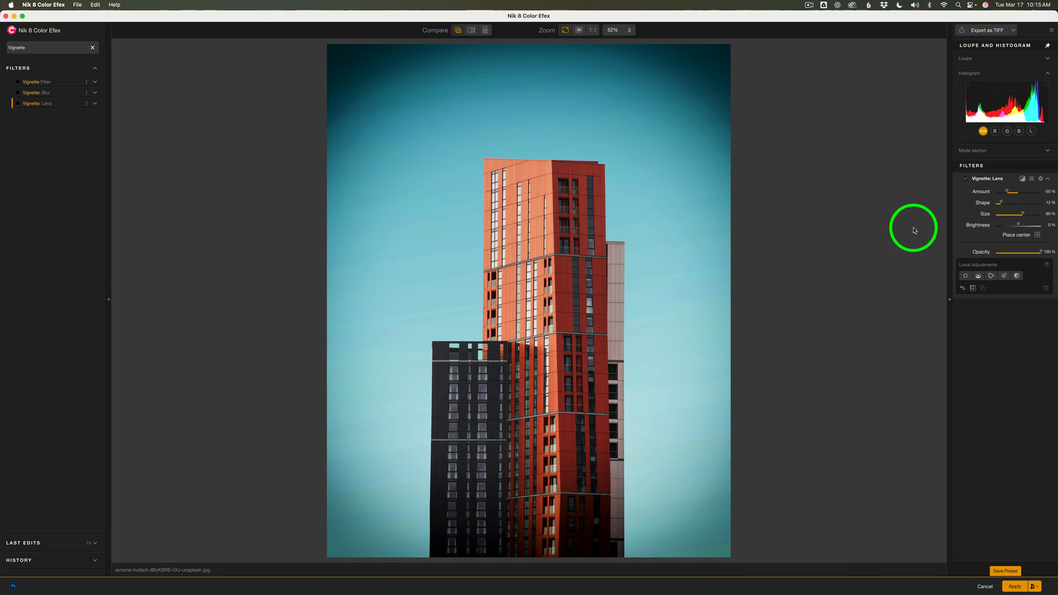
Step: Try Vignette: Lens with Amount at 0% and at a strongly negative value, and reset the filter while keeping local adjustments
{"action": "left_click_drag", "start_coordinate": [1008, 192], "coordinate": [1018, 192]}
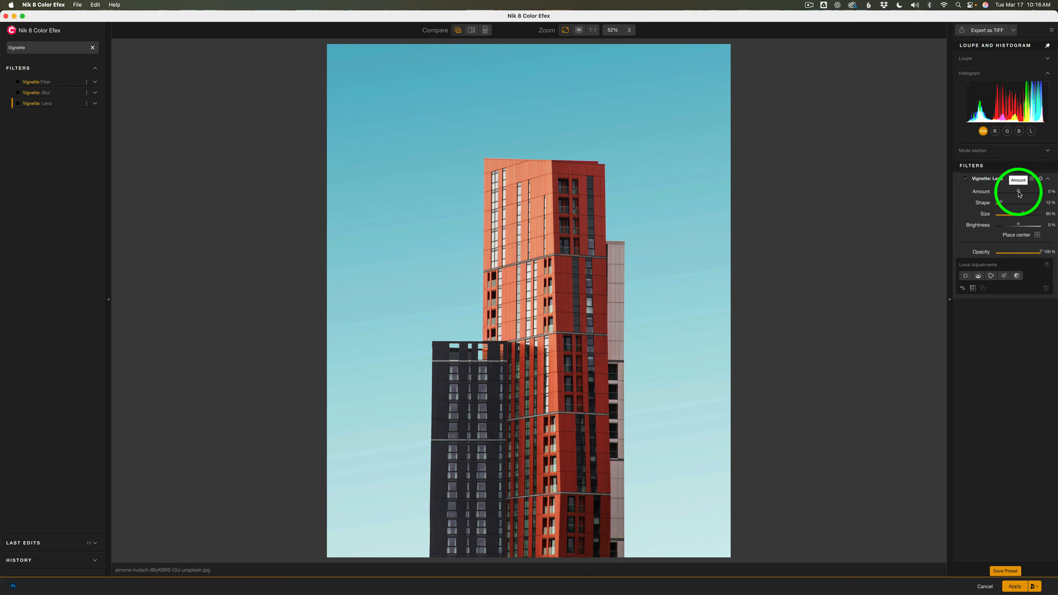
{"action": "mouse_move", "coordinate": [1018, 194]}
{"action": "left_mouse_down"}
{"action": "mouse_move", "coordinate": [1030, 195]}
{"action": "mouse_move", "coordinate": [1002, 195]}
{"action": "left_mouse_up"}
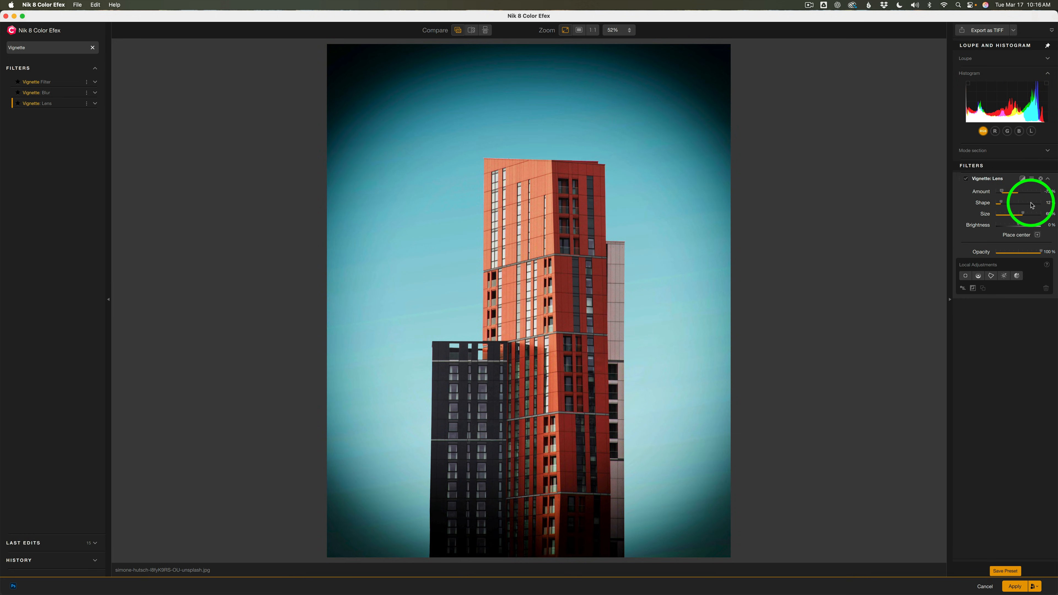
{"action": "left_click", "coordinate": [1032, 179]}
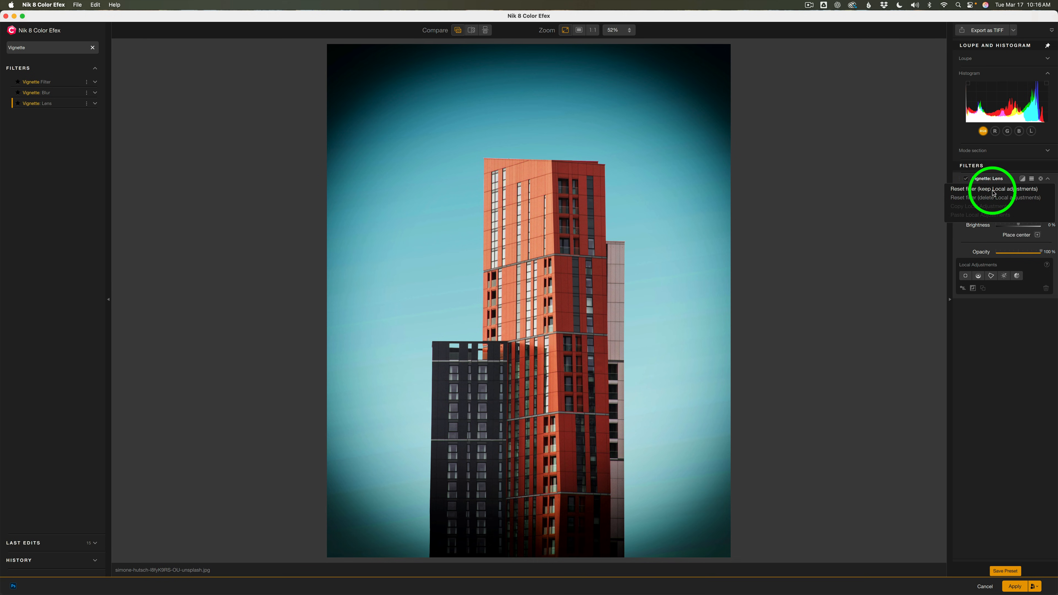
{"action": "left_click", "coordinate": [993, 189]}
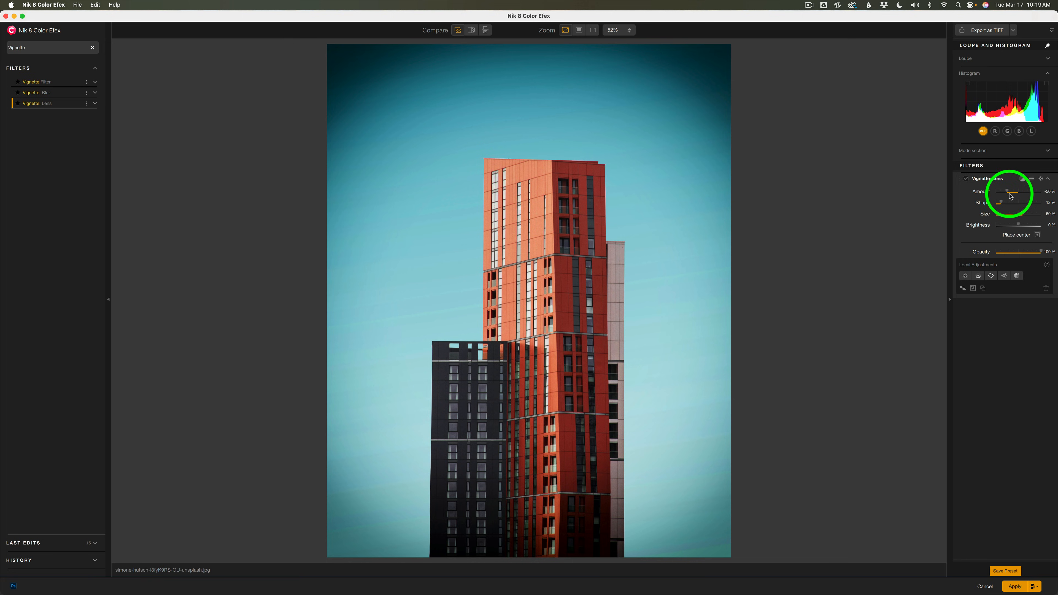
Step: Set the Vignette: Lens Amount to -15%, Shape to about 58% and Size to 51%
{"action": "left_click_drag", "start_coordinate": [1006, 194], "coordinate": [1022, 210]}
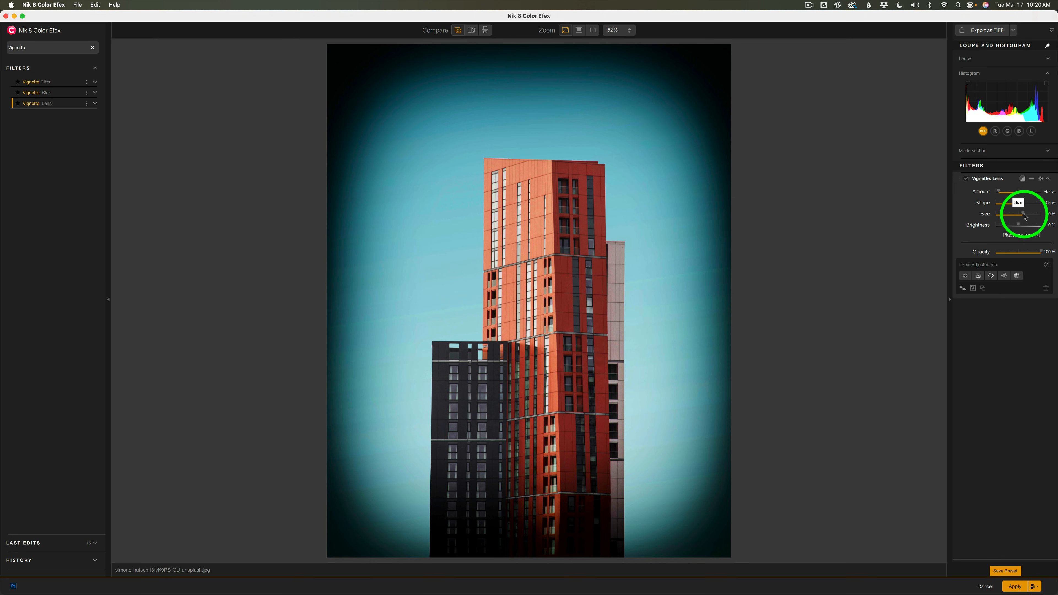
{"action": "mouse_move", "coordinate": [1024, 216]}
{"action": "left_mouse_down"}
{"action": "mouse_move", "coordinate": [977, 214]}
{"action": "mouse_move", "coordinate": [1019, 216]}
{"action": "left_mouse_up"}
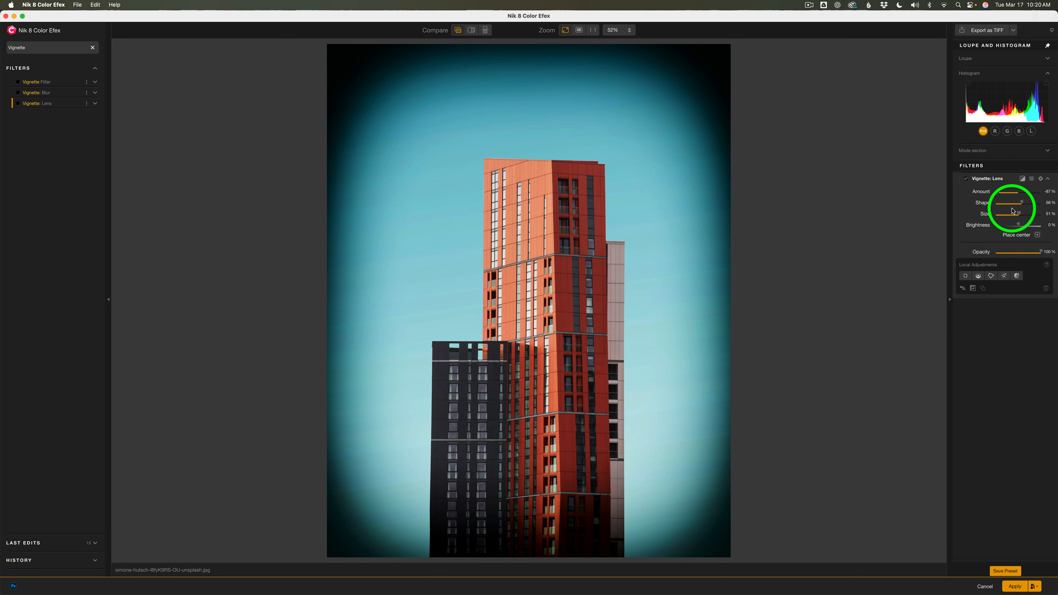
{"action": "left_click_drag", "start_coordinate": [1000, 192], "coordinate": [1015, 192]}
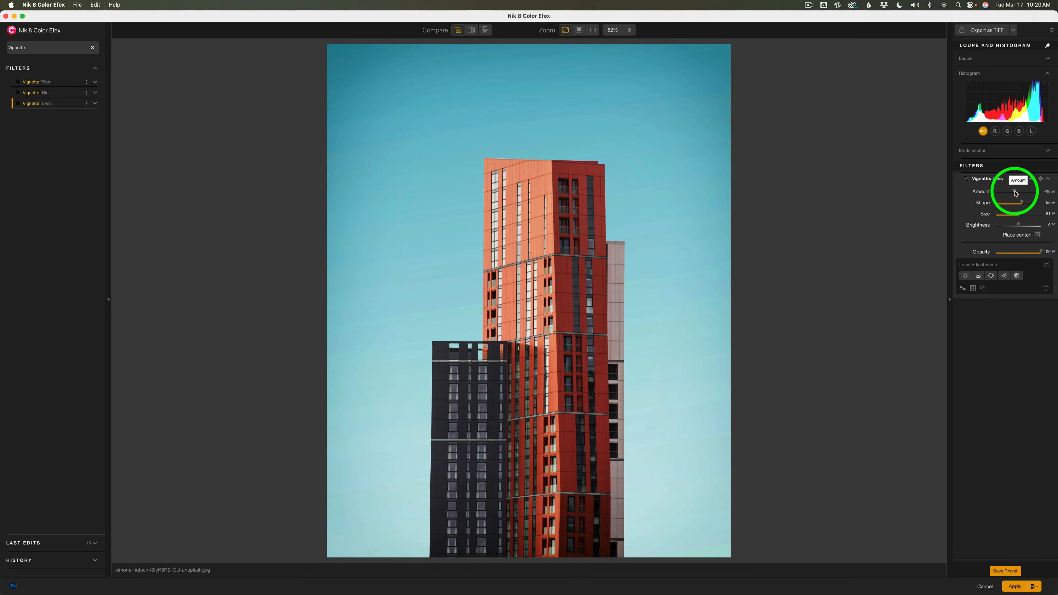
{"action": "left_click_drag", "start_coordinate": [1016, 192], "coordinate": [1016, 193]}
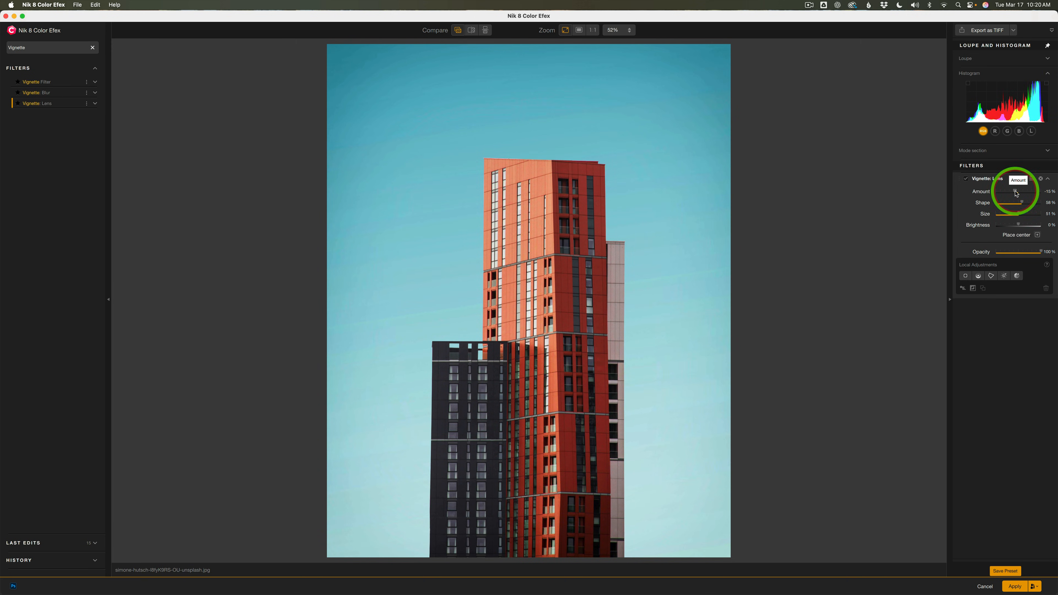
Step: Toggle the Vignette: Lens effect off and on twice to compare the tower photo with and without it
{"action": "left_click", "coordinate": [966, 179]}
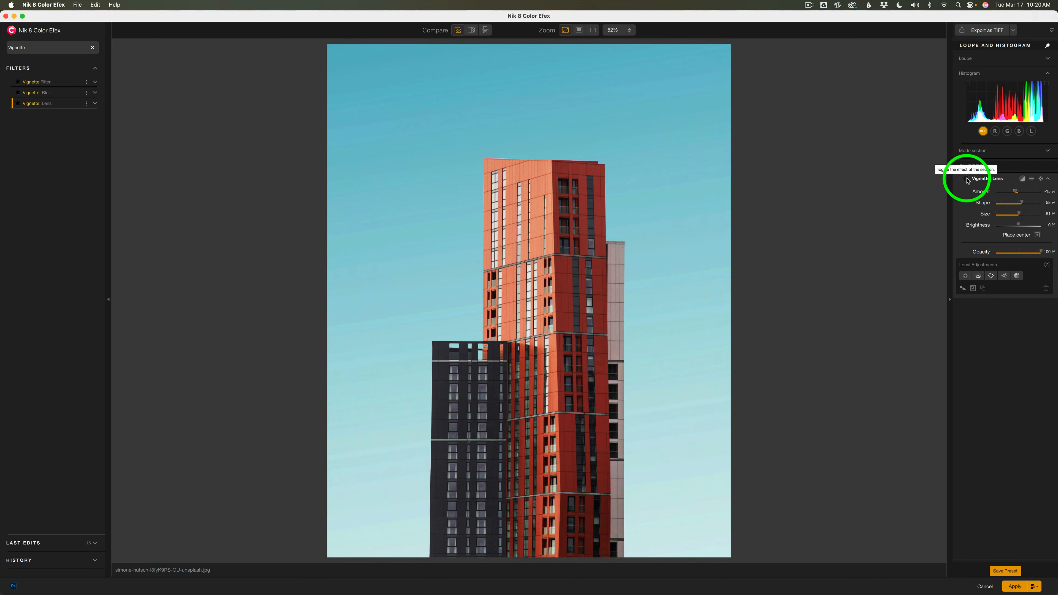
{"action": "left_click", "coordinate": [967, 179]}
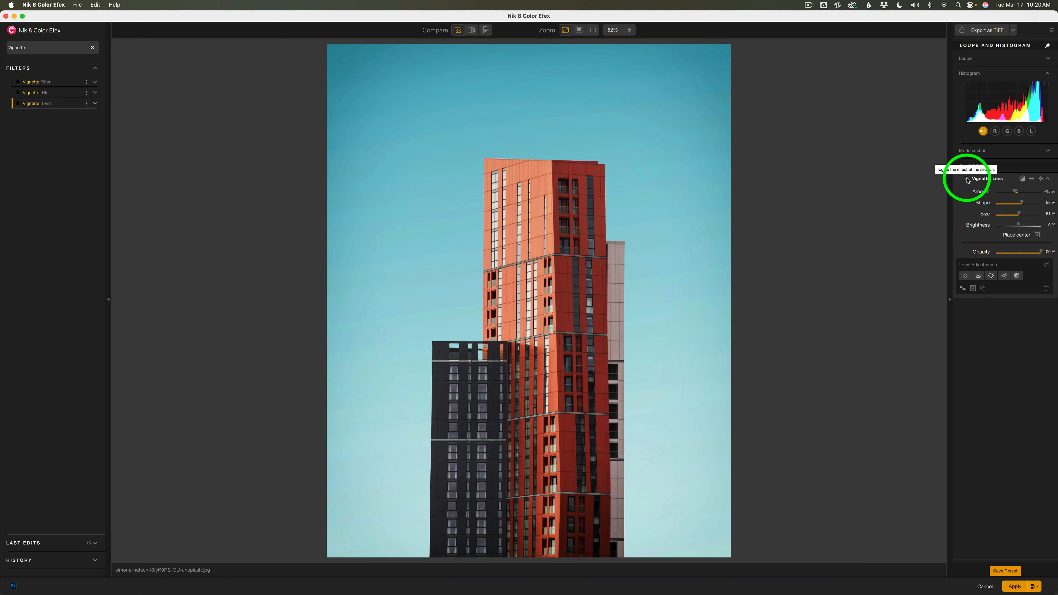
{"action": "left_click", "coordinate": [967, 179]}
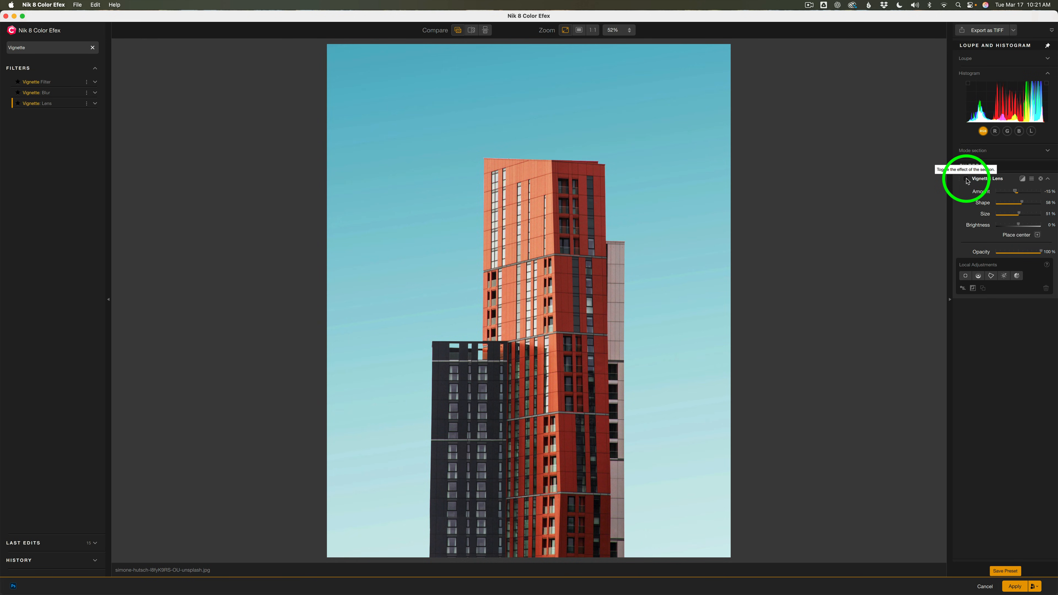
{"action": "left_click", "coordinate": [967, 179]}
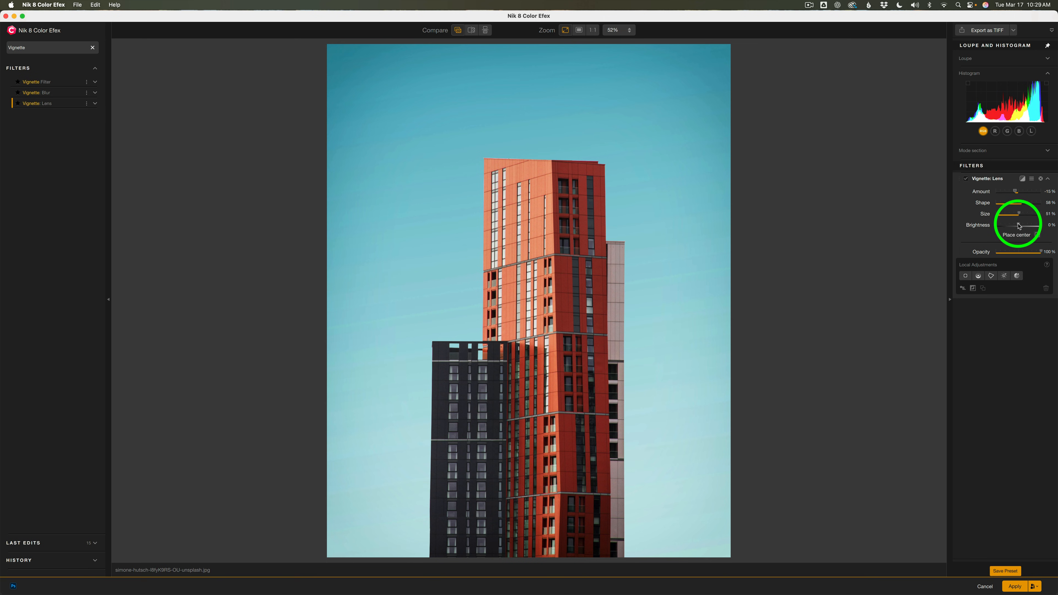
Step: Set the vignette's Brightness to about -5%, try its center in the sky beside the tower, and re-place it mid-height on the red tower
{"action": "left_click_drag", "start_coordinate": [1019, 225], "coordinate": [1018, 226]}
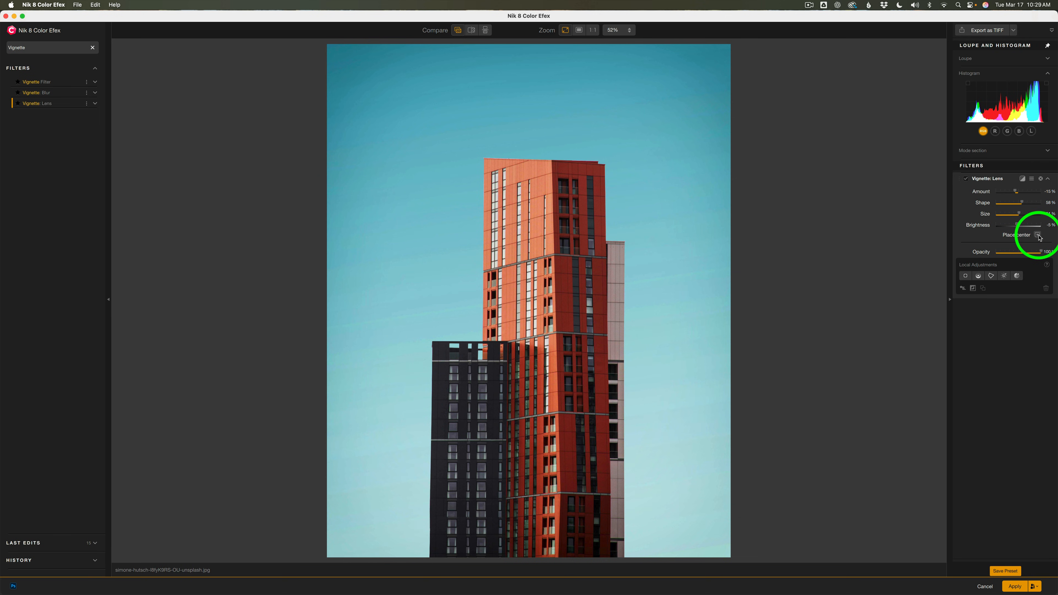
{"action": "left_click", "coordinate": [1037, 235]}
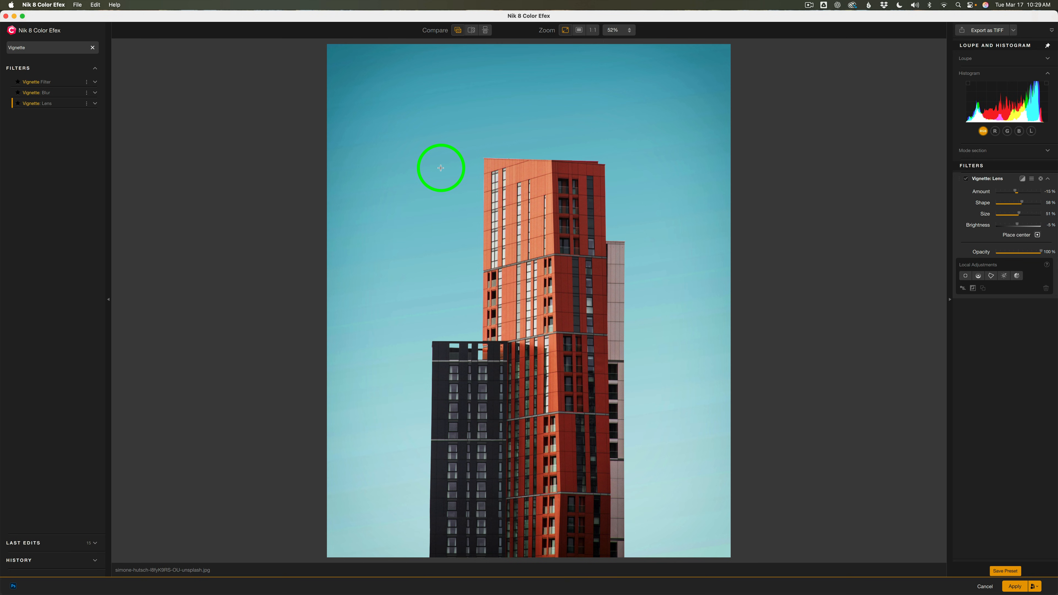
{"action": "left_click", "coordinate": [441, 168]}
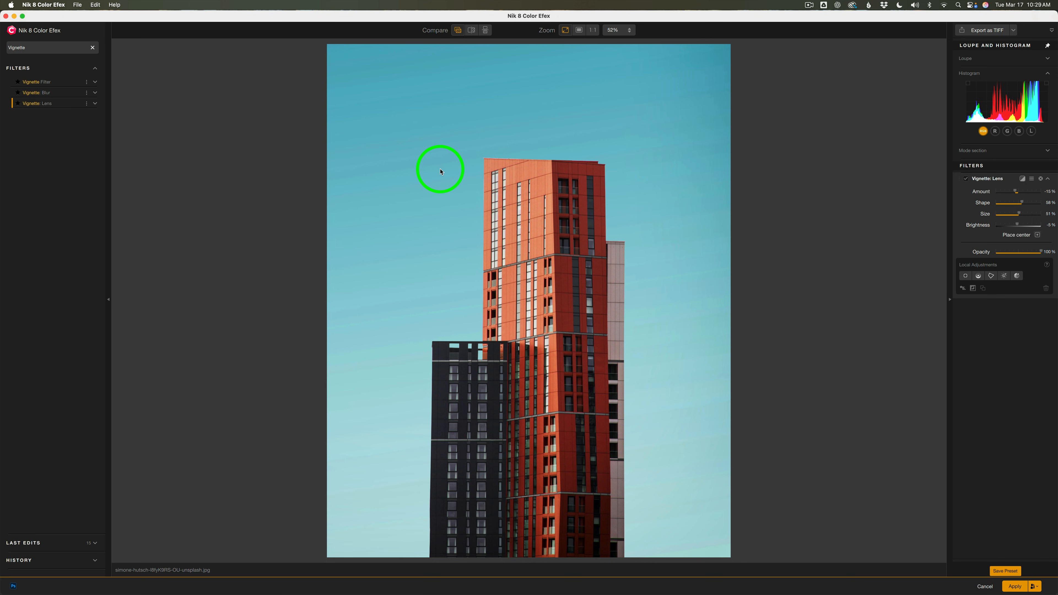
{"action": "left_click", "coordinate": [1037, 235]}
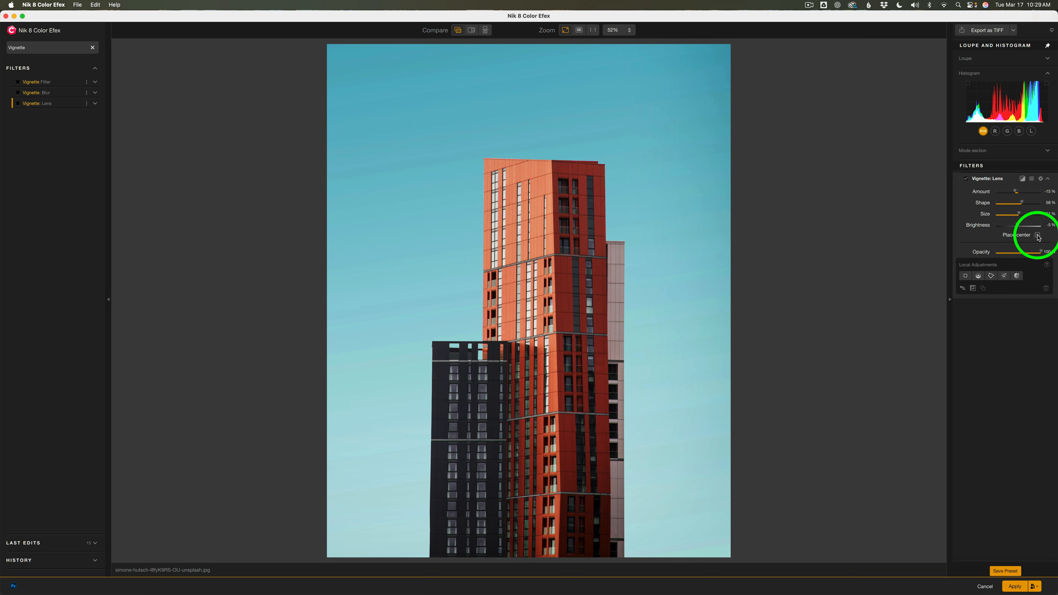
{"action": "left_click", "coordinate": [547, 334]}
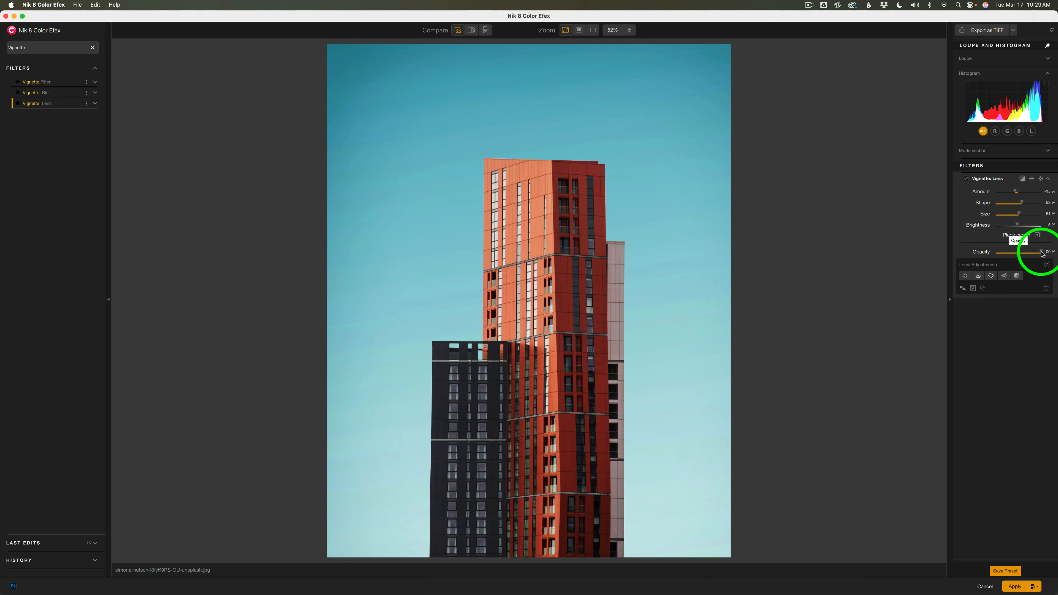
Step: Test the vignette's Opacity, ending at 100%, and compare the finished tower photo with and without the effect
{"action": "mouse_move", "coordinate": [1042, 253]}
{"action": "left_mouse_down"}
{"action": "mouse_move", "coordinate": [992, 250]}
{"action": "mouse_move", "coordinate": [1044, 255]}
{"action": "left_mouse_up"}
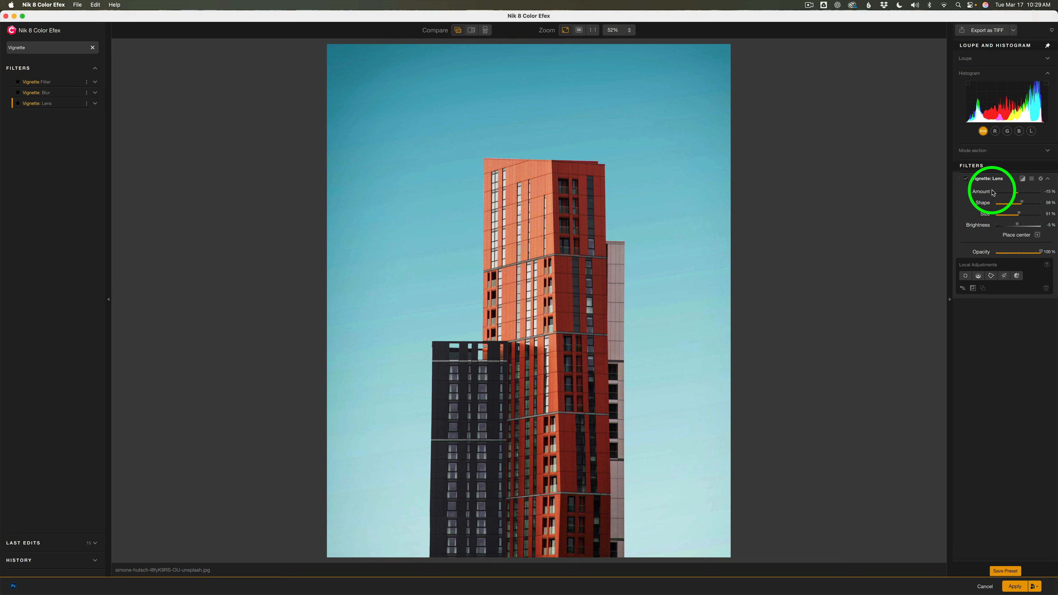
{"action": "left_click", "coordinate": [965, 179]}
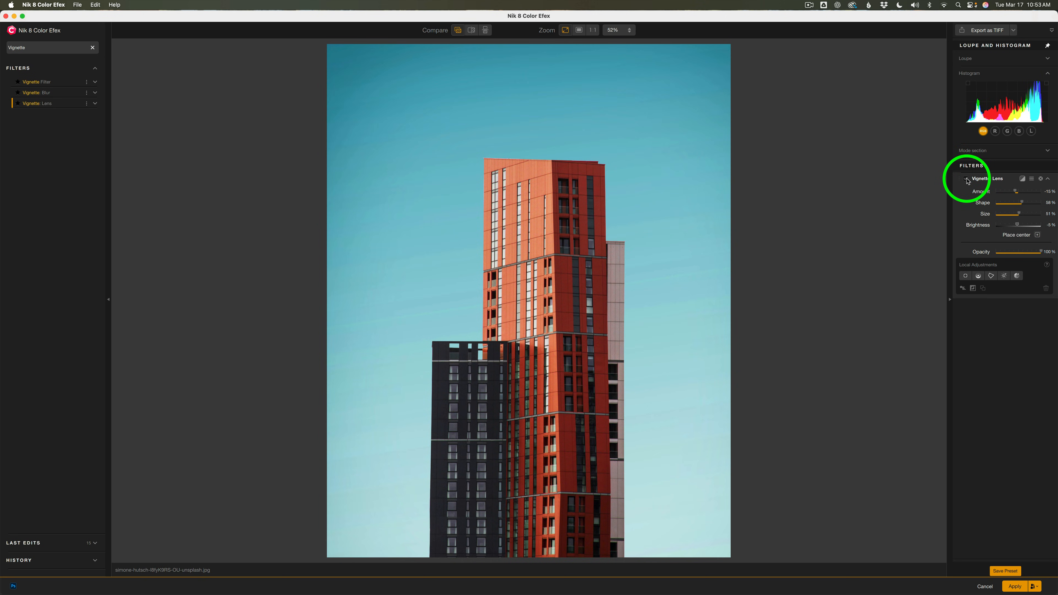
{"action": "left_click", "coordinate": [965, 179]}
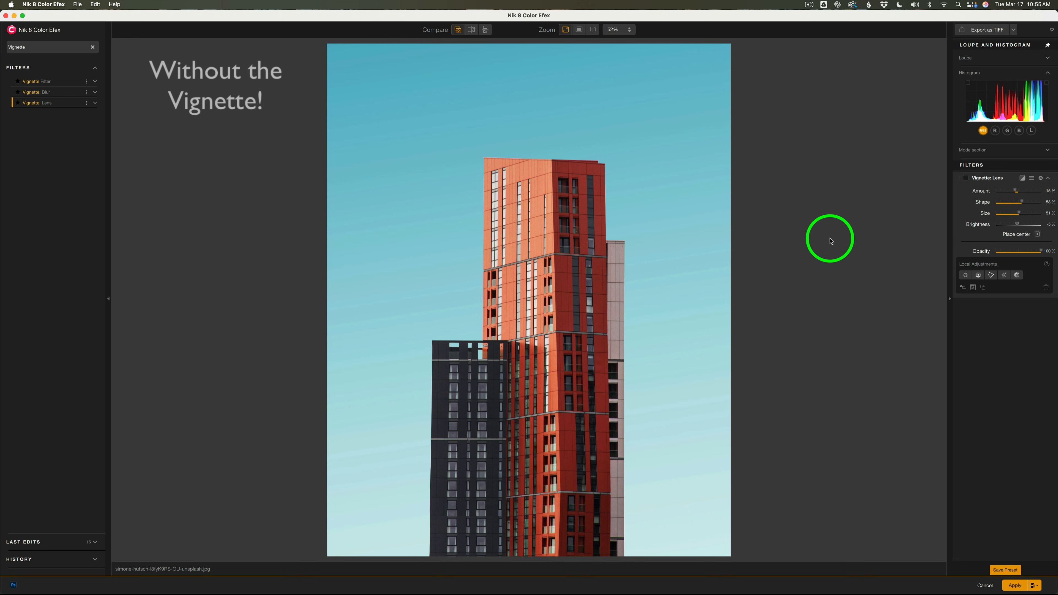
{"action": "left_click", "coordinate": [966, 180]}
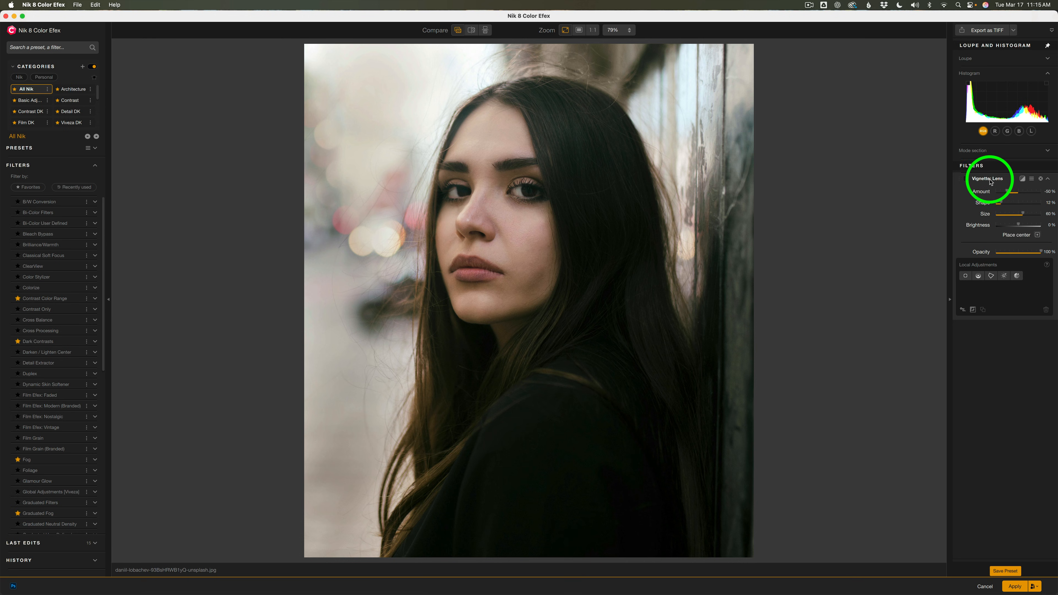
Step: Enable Vignette: Lens on the portrait and set Amount to 41%, Shape to about 35% and Size to 51%
{"action": "left_click", "coordinate": [967, 181]}
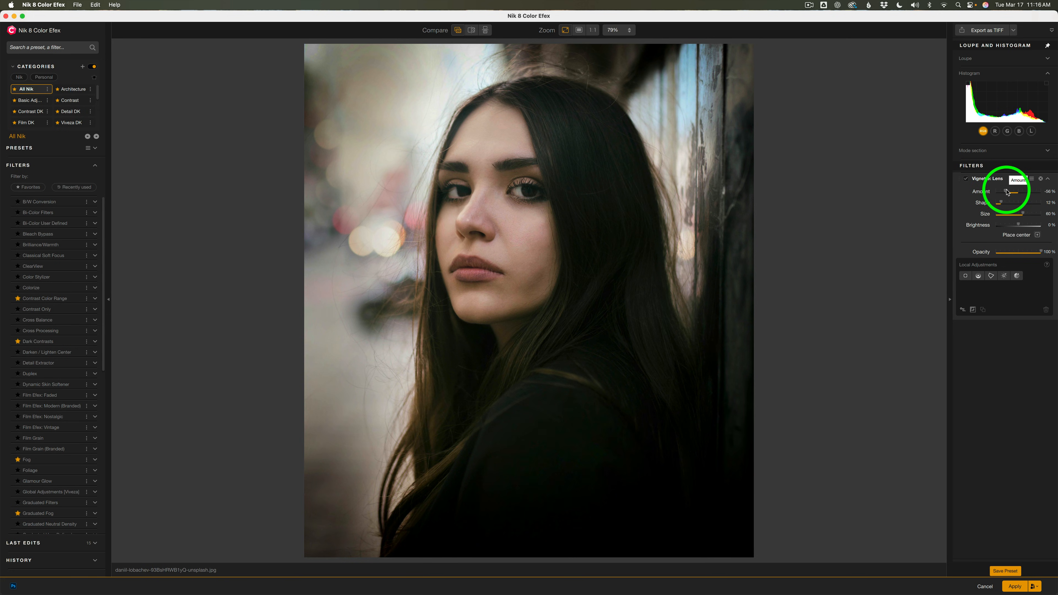
{"action": "left_click_drag", "start_coordinate": [1007, 192], "coordinate": [1026, 191]}
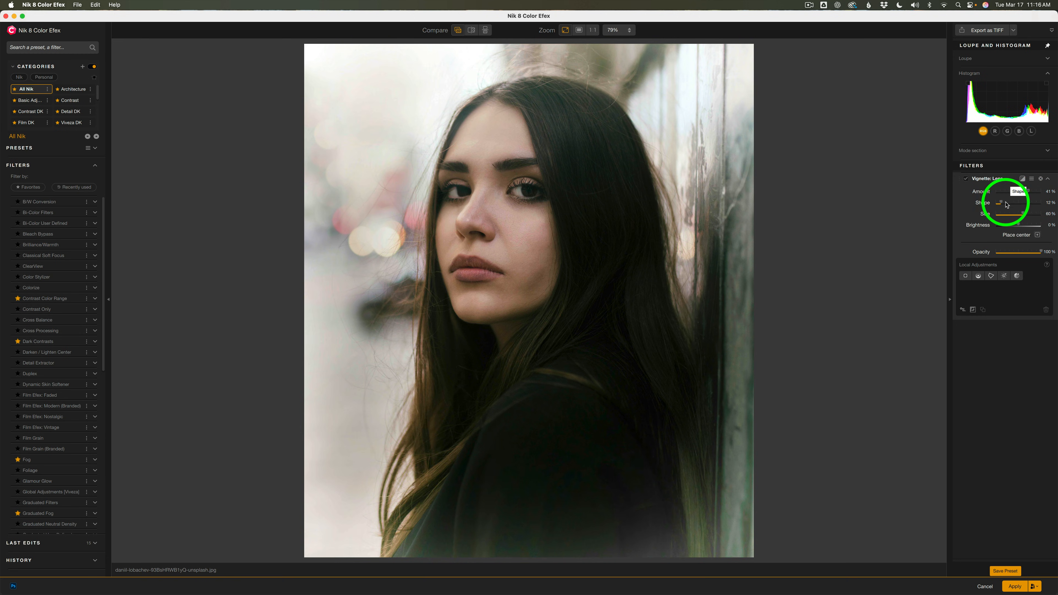
{"action": "mouse_move", "coordinate": [999, 203]}
{"action": "left_mouse_down"}
{"action": "mouse_move", "coordinate": [1021, 203]}
{"action": "mouse_move", "coordinate": [990, 203]}
{"action": "mouse_move", "coordinate": [1031, 203]}
{"action": "mouse_move", "coordinate": [990, 204]}
{"action": "mouse_move", "coordinate": [1006, 204]}
{"action": "left_mouse_up"}
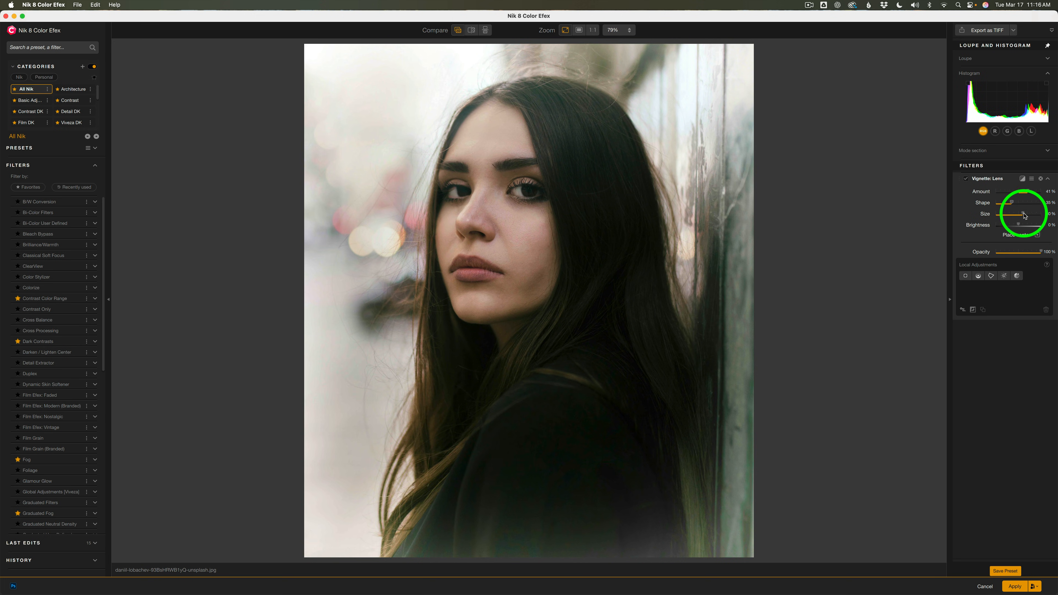
{"action": "left_click_drag", "start_coordinate": [1024, 214], "coordinate": [987, 213]}
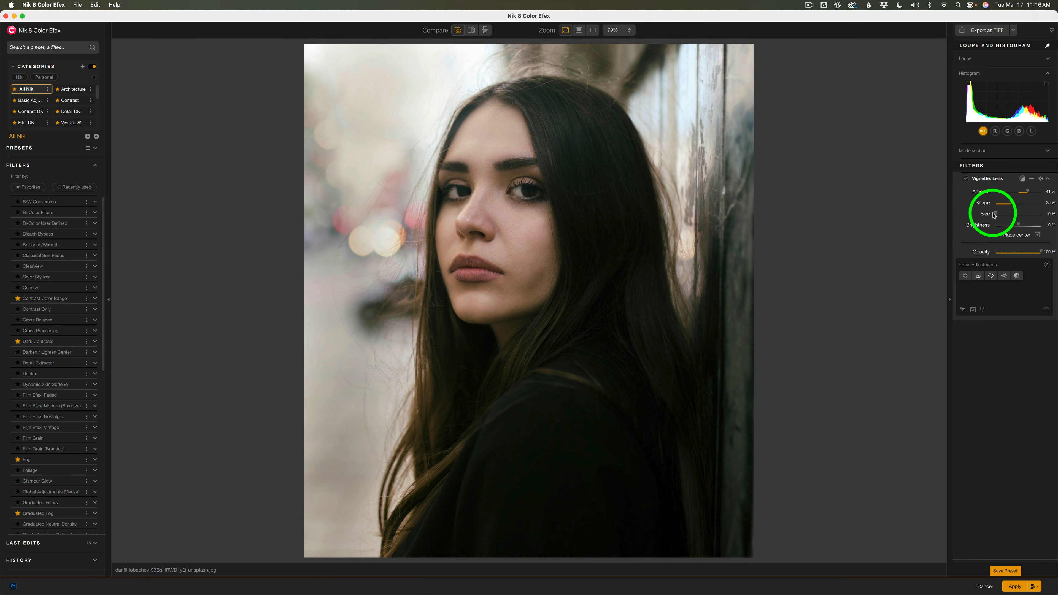
{"action": "left_click_drag", "start_coordinate": [998, 215], "coordinate": [1020, 214]}
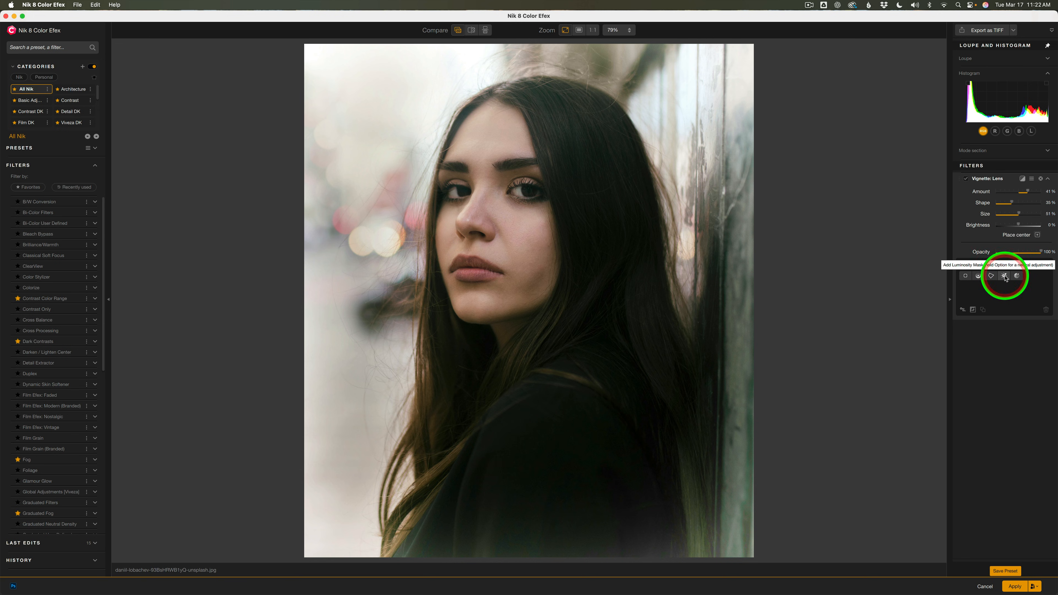
Step: Add a luminosity mask sampled at the hair's edge beside the wall, and widen its tonal range toward the darker tones
{"action": "left_click", "coordinate": [1005, 275]}
{"action": "left_click", "coordinate": [682, 249]}
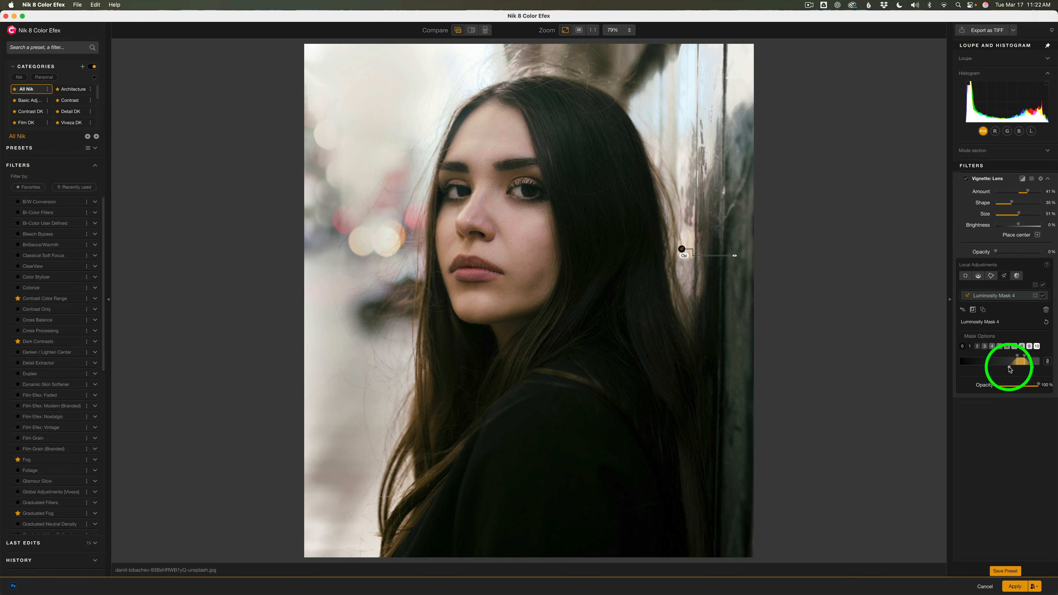
{"action": "mouse_move", "coordinate": [1010, 369]}
{"action": "left_mouse_down"}
{"action": "mouse_move", "coordinate": [961, 371]}
{"action": "mouse_move", "coordinate": [1021, 361]}
{"action": "left_mouse_up"}
{"action": "left_click", "coordinate": [1018, 356]}
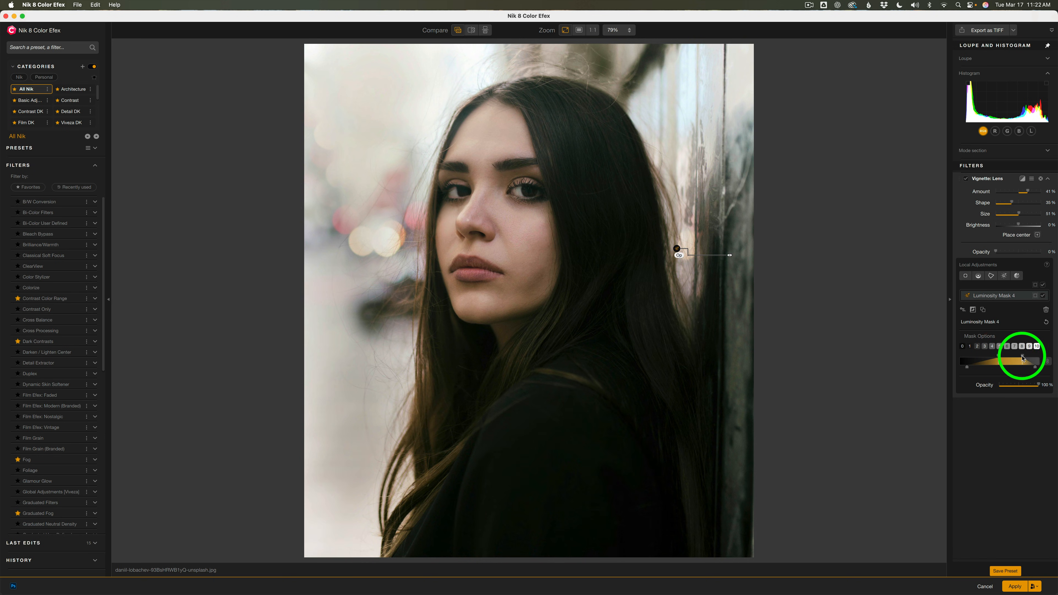
Step: Widen the luminosity mask to the full tonal range except the darkest tones, and compare the portrait with and without the vignette
{"action": "left_click_drag", "start_coordinate": [1019, 357], "coordinate": [954, 362]}
{"action": "left_click_drag", "start_coordinate": [954, 362], "coordinate": [954, 362]}
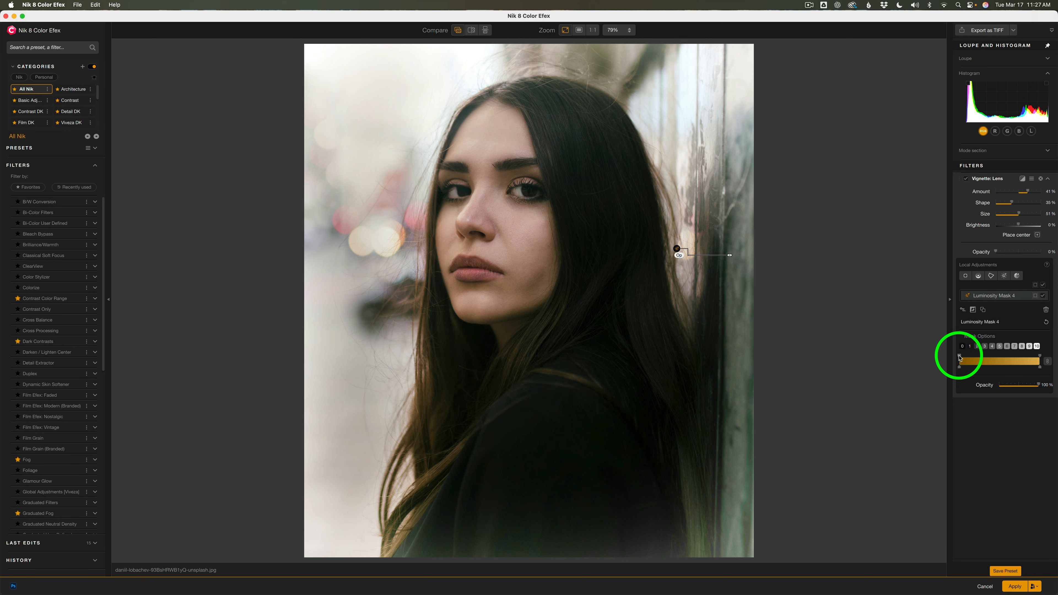
{"action": "mouse_move", "coordinate": [959, 357]}
{"action": "left_mouse_down"}
{"action": "mouse_move", "coordinate": [969, 358]}
{"action": "mouse_move", "coordinate": [960, 367]}
{"action": "mouse_move", "coordinate": [974, 359]}
{"action": "mouse_move", "coordinate": [959, 369]}
{"action": "left_mouse_up"}
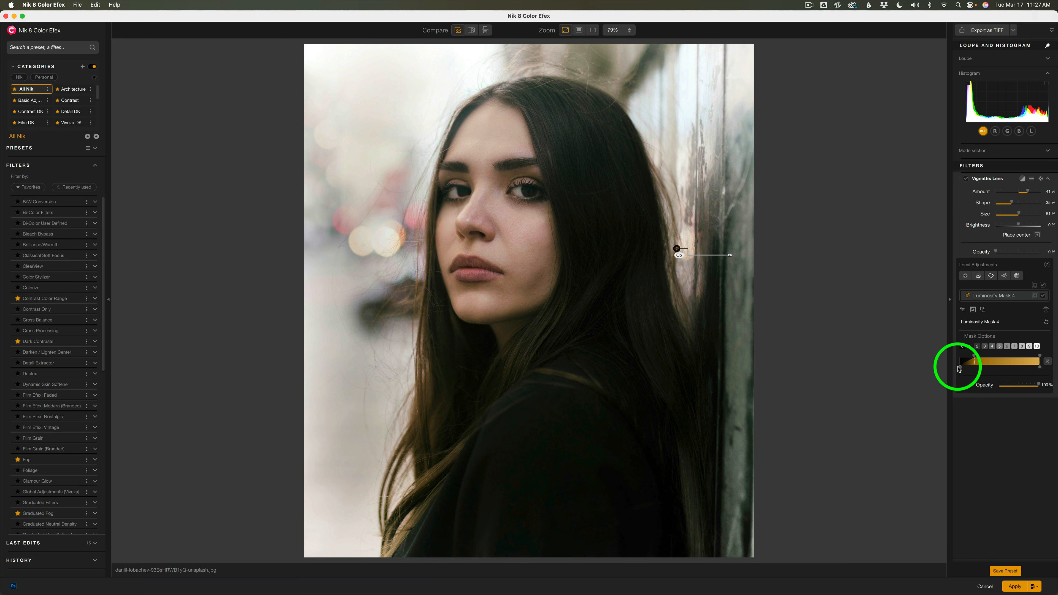
{"action": "left_click", "coordinate": [967, 180]}
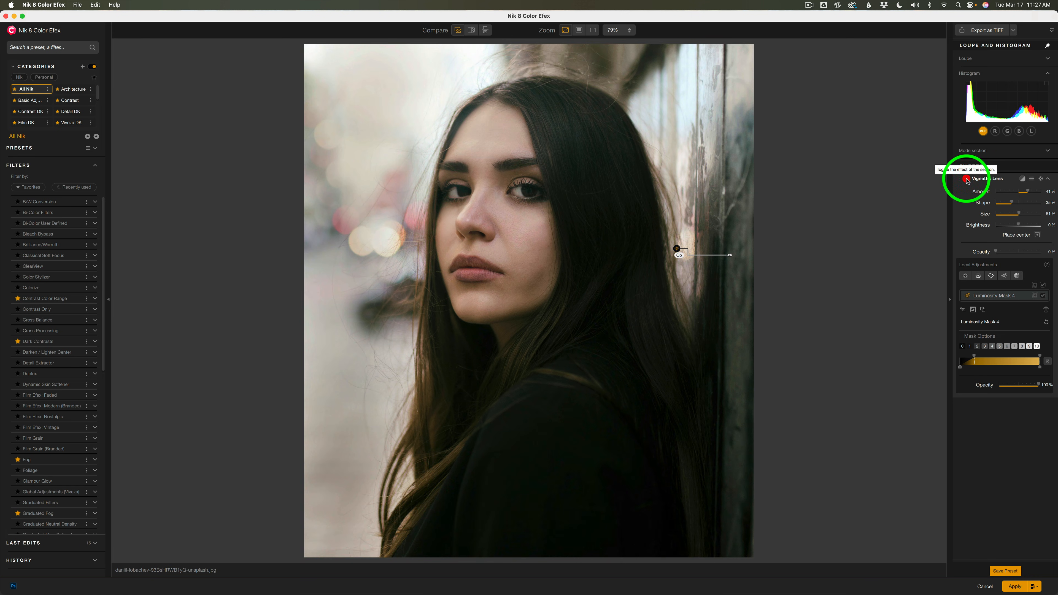
{"action": "left_click", "coordinate": [966, 180]}
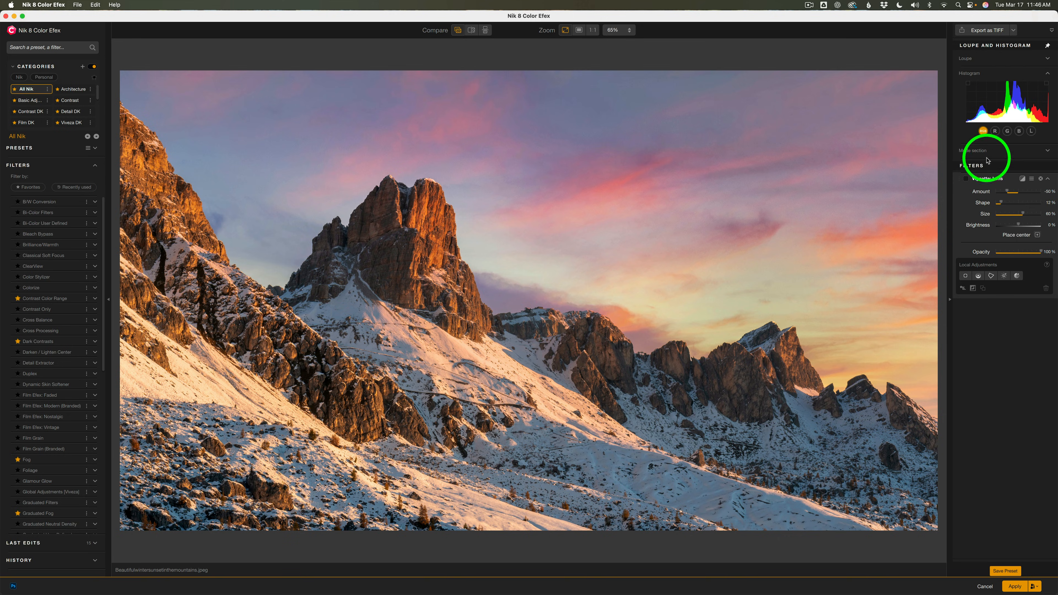
Step: Enable Vignette: Lens on the mountain photo and set Amount to -100%, Shape to 87% and Size to 44%
{"action": "left_click", "coordinate": [966, 179]}
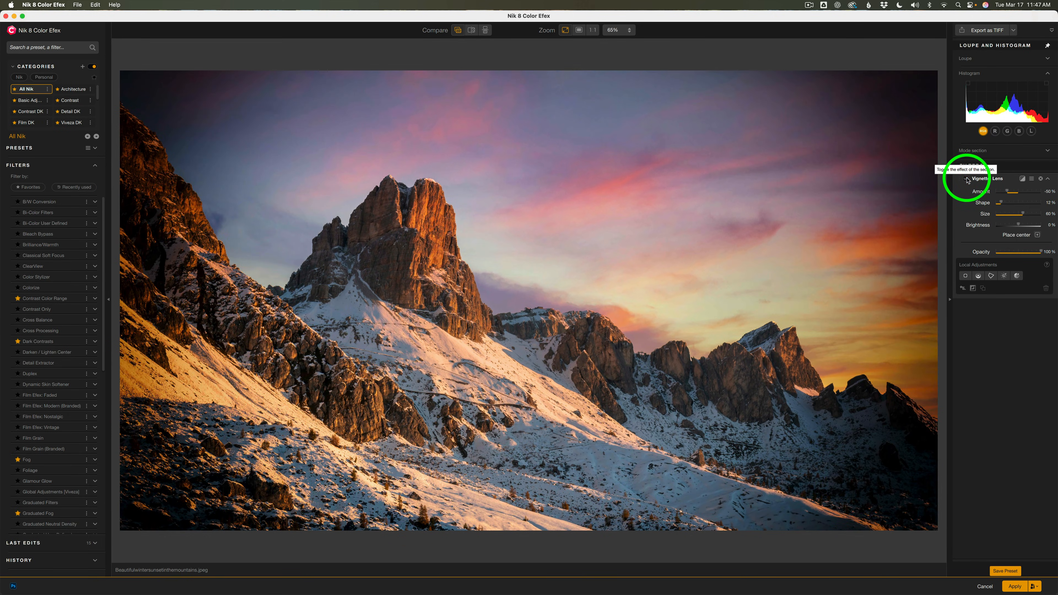
{"action": "left_click_drag", "start_coordinate": [1007, 192], "coordinate": [980, 193]}
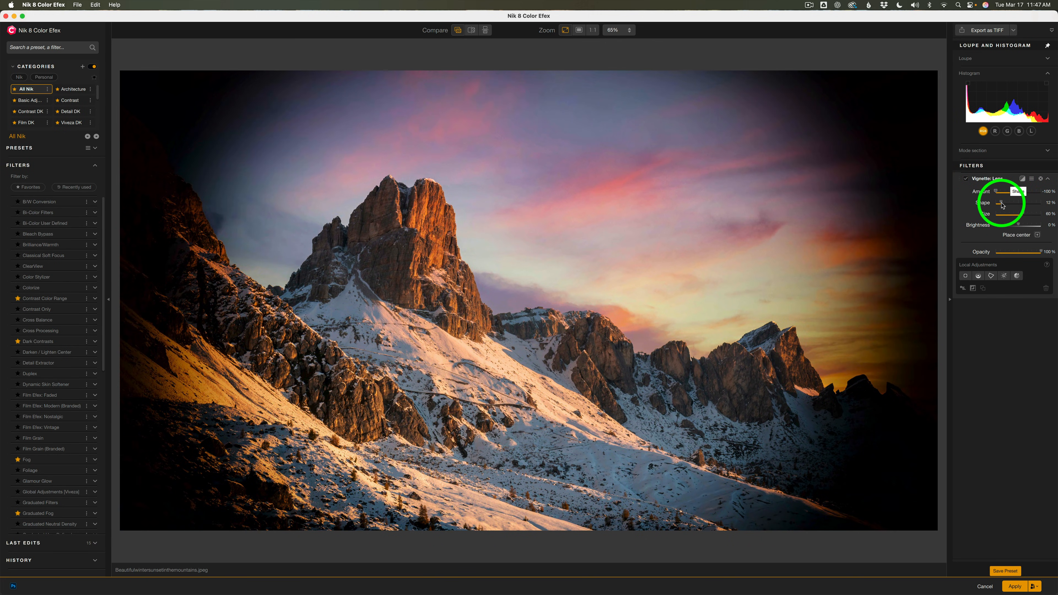
{"action": "mouse_move", "coordinate": [1002, 204]}
{"action": "left_mouse_down"}
{"action": "mouse_move", "coordinate": [1041, 208]}
{"action": "mouse_move", "coordinate": [1017, 215]}
{"action": "left_mouse_up"}
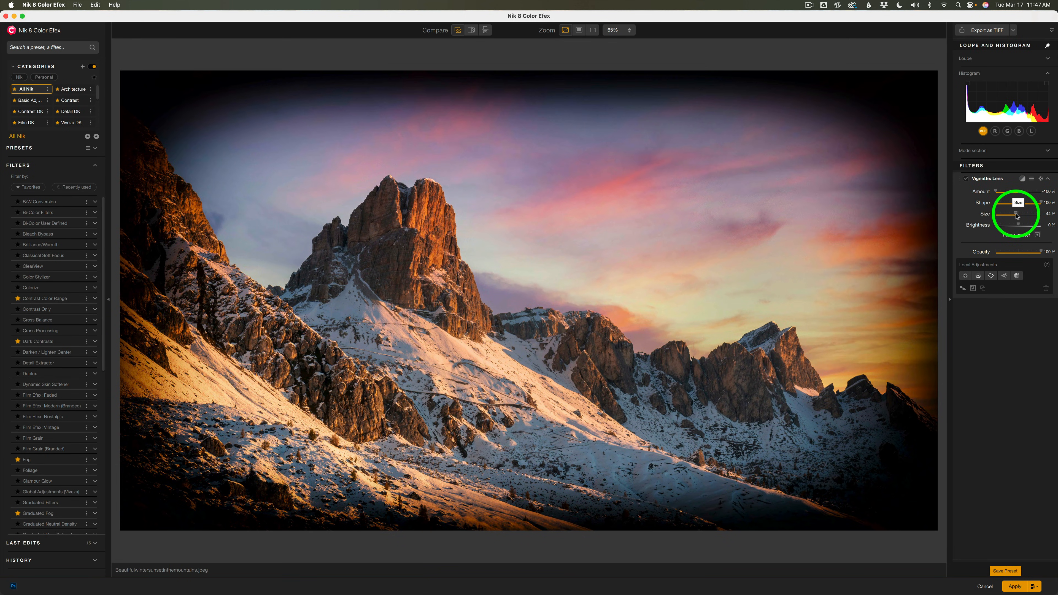
{"action": "left_click_drag", "start_coordinate": [1040, 203], "coordinate": [1028, 205]}
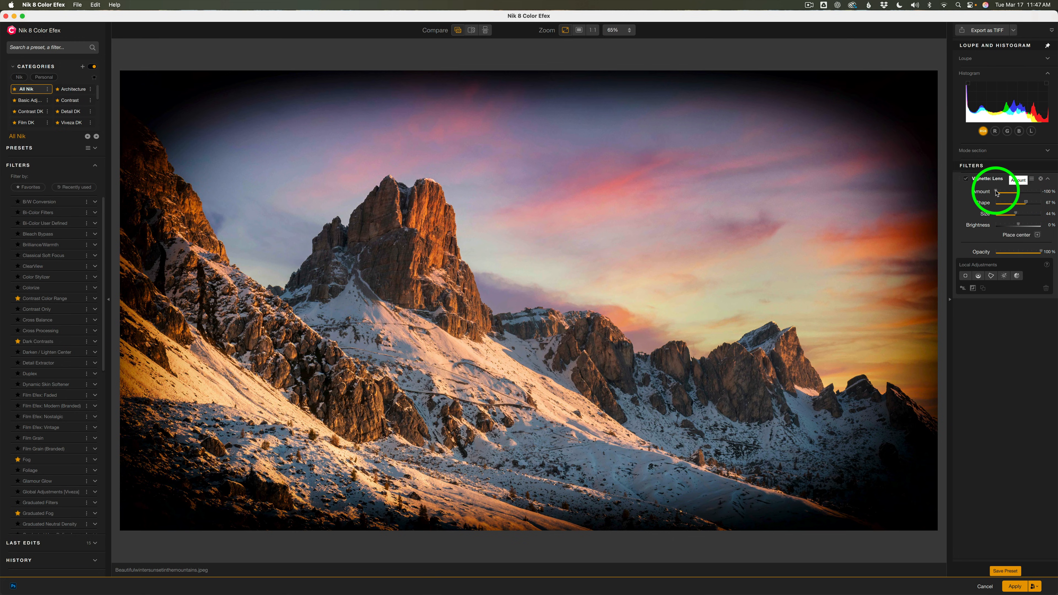
Step: Soften the mountain photo's vignette to an Amount of about -10%, and compare the image with and without the effect
{"action": "left_click_drag", "start_coordinate": [996, 192], "coordinate": [1018, 193]}
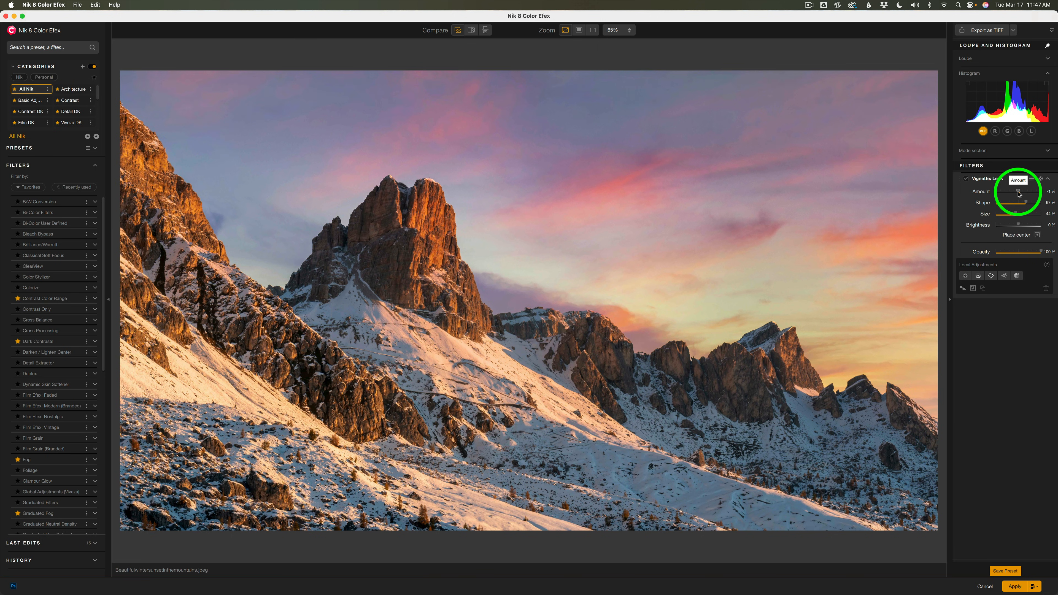
{"action": "left_click_drag", "start_coordinate": [1018, 192], "coordinate": [1017, 193]}
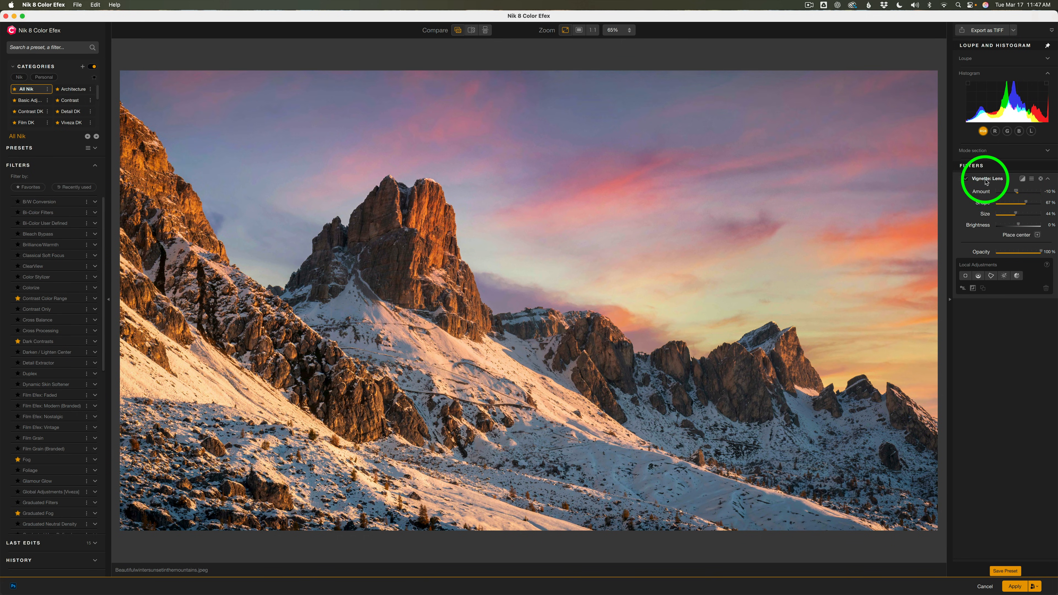
{"action": "left_click", "coordinate": [967, 181]}
{"action": "left_click", "coordinate": [967, 180]}
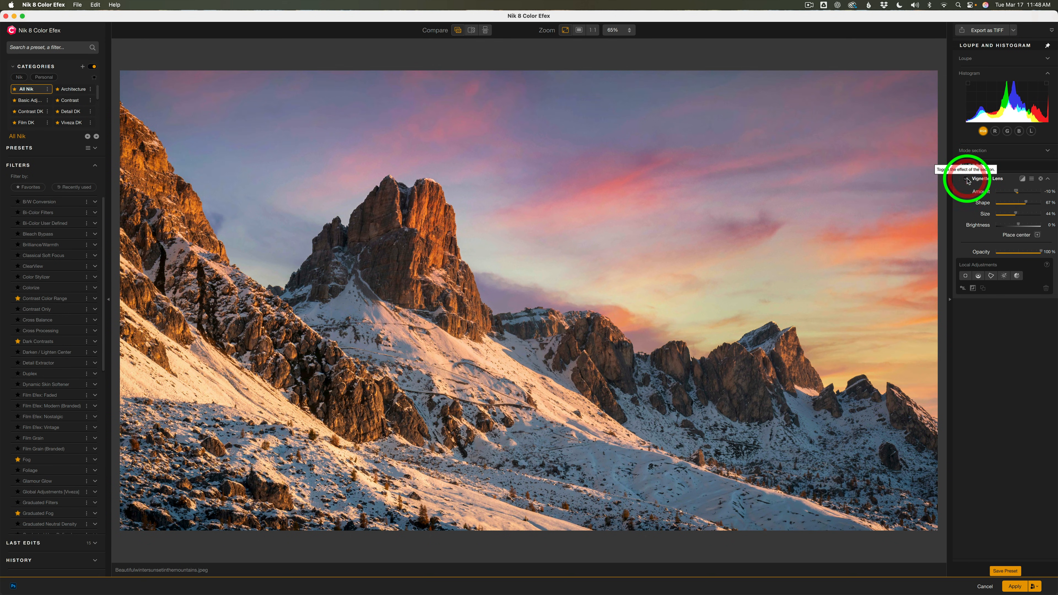